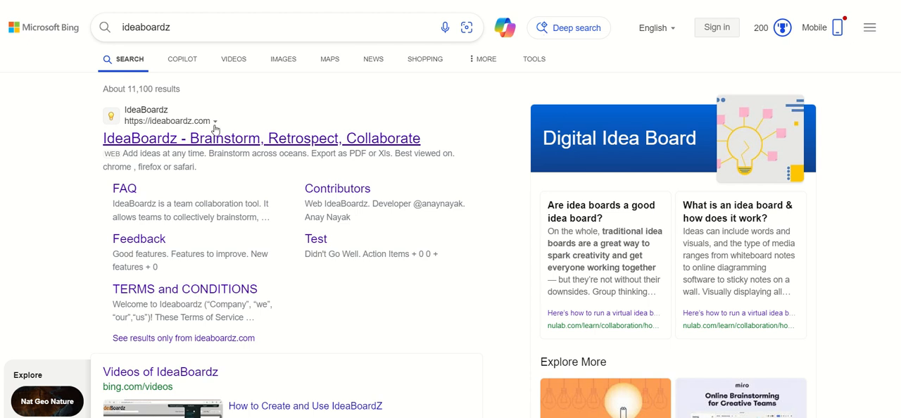
- Open the IdeaBoardz website from the search results, start creating a board and fill in its name with a person's full name
left_click(209, 140)
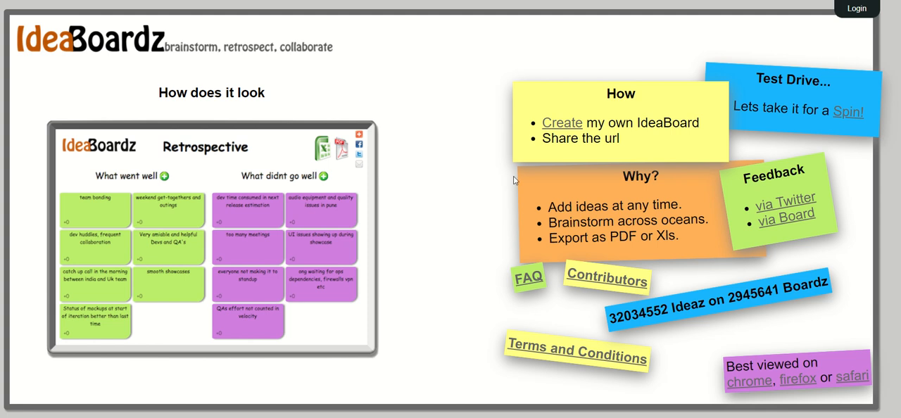
left_click(564, 125)
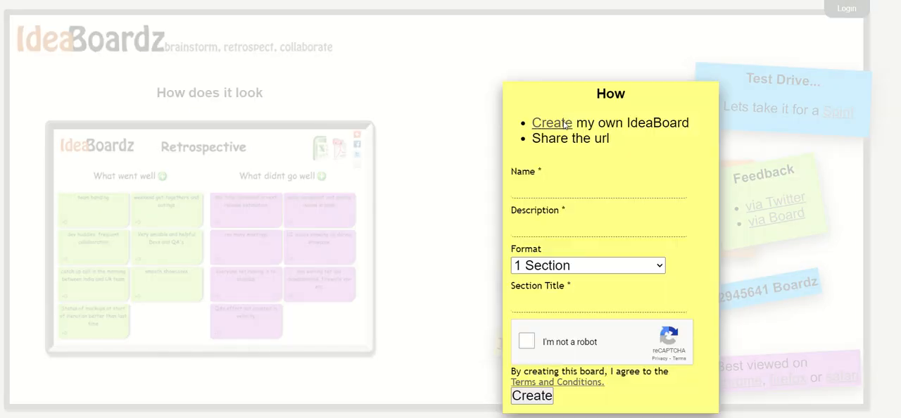
left_click(536, 187)
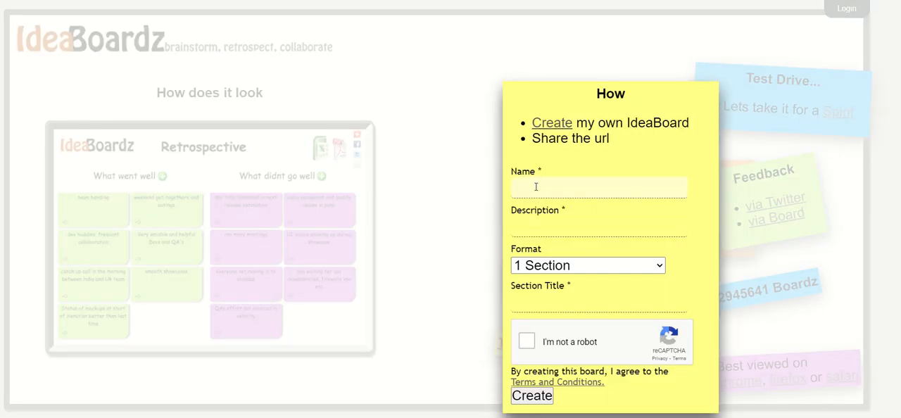
left_click(535, 187)
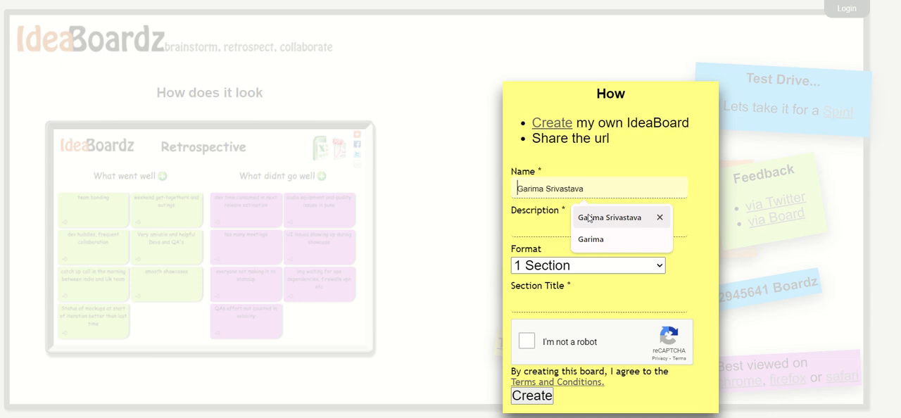
- Describe the new board as "Team Retro Sprint 1" and set its format to Retrospective
left_click(568, 223)
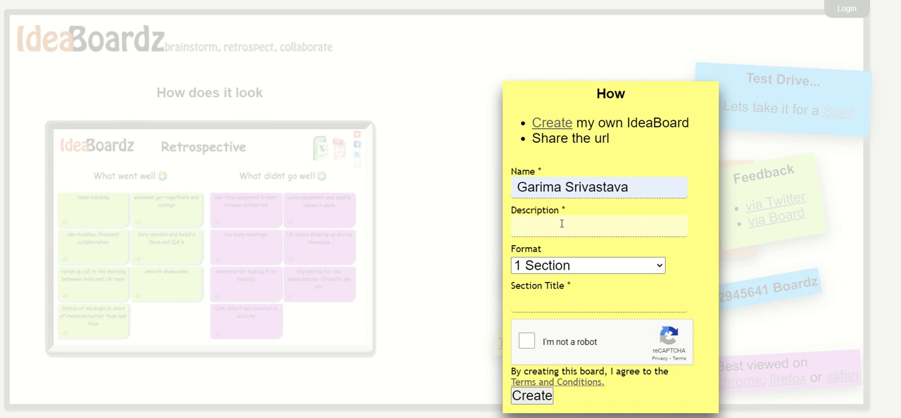
type("Team Retro")
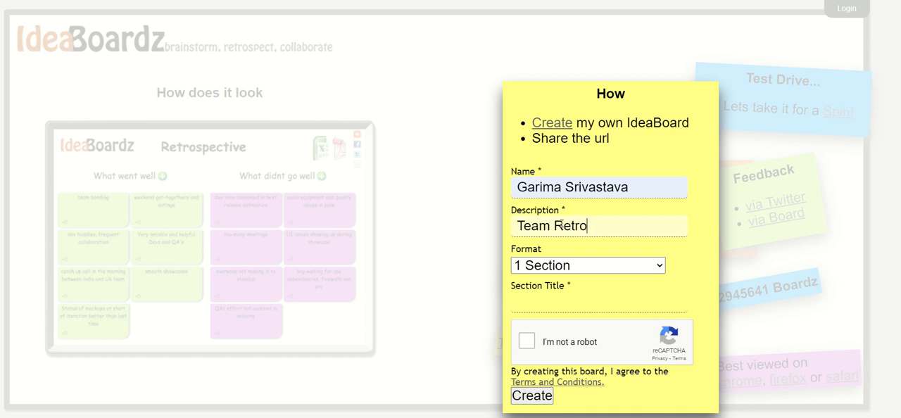
type(" Sprint 1")
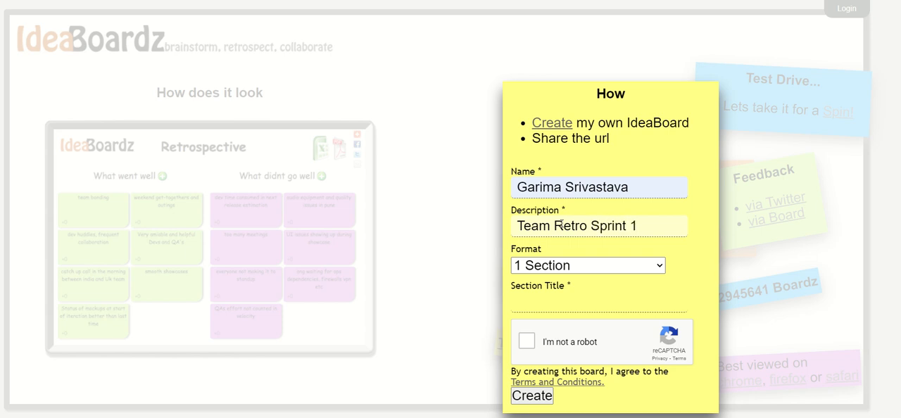
left_click(633, 271)
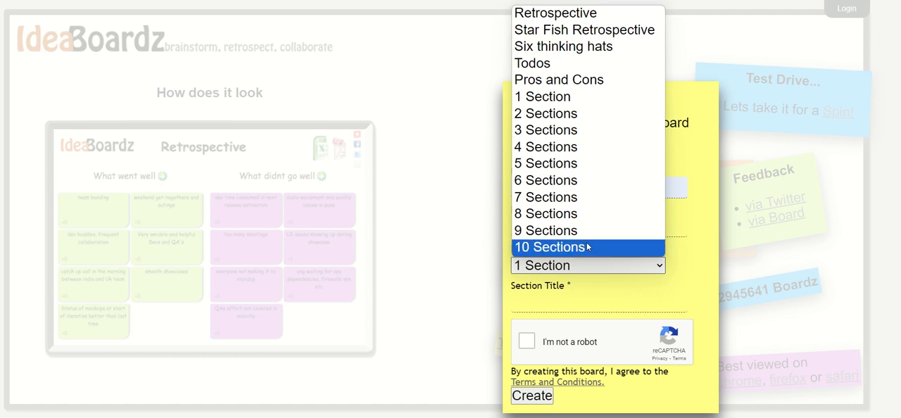
left_click(575, 13)
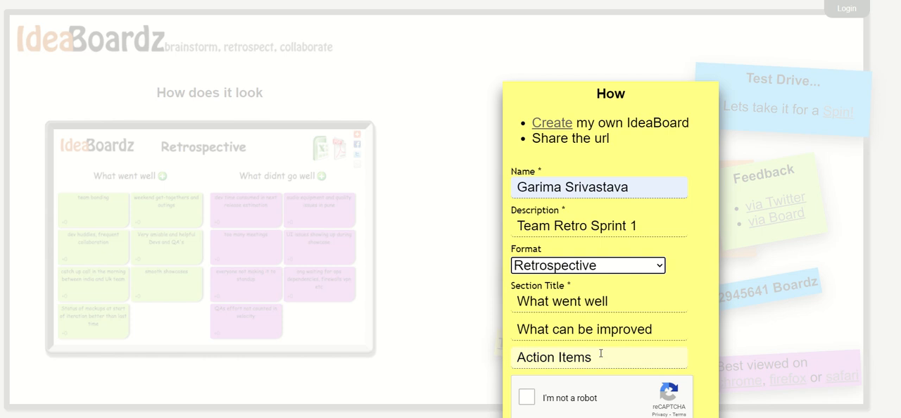
- Change the first section title of the new board to "Good"
left_click(620, 304)
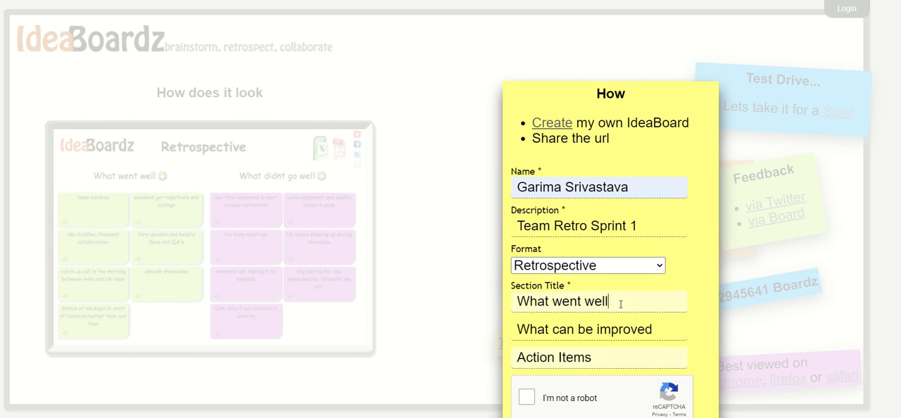
key("BackSpace")
key("BackSpace")
key("BackSpace")
key("BackSpace")
key("BackSpace")
key("BackSpace")
key("BackSpace")
key("BackSpace")
key("BackSpace")
key("BackSpace")
key("BackSpace")
key("BackSpace")
key("BackSpace")
key("BackSpace")
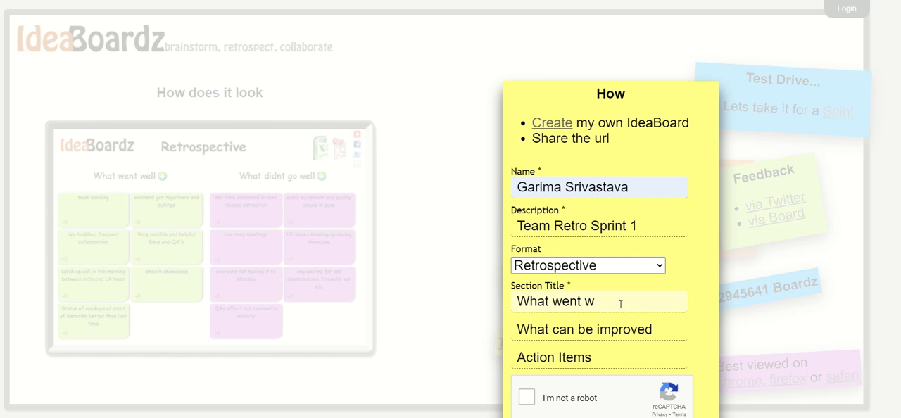
type("Good")
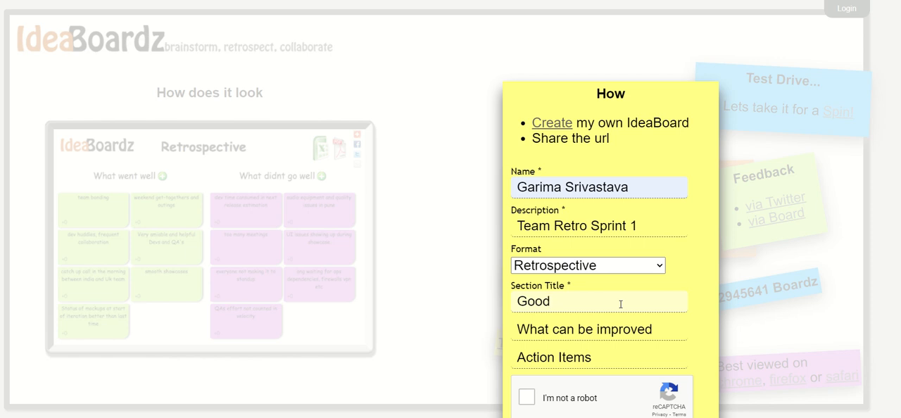
- Restore the first section title to "What went well"
key("BackSpace")
key("BackSpace")
key("BackSpace")
key("BackSpace")
type("What went ")
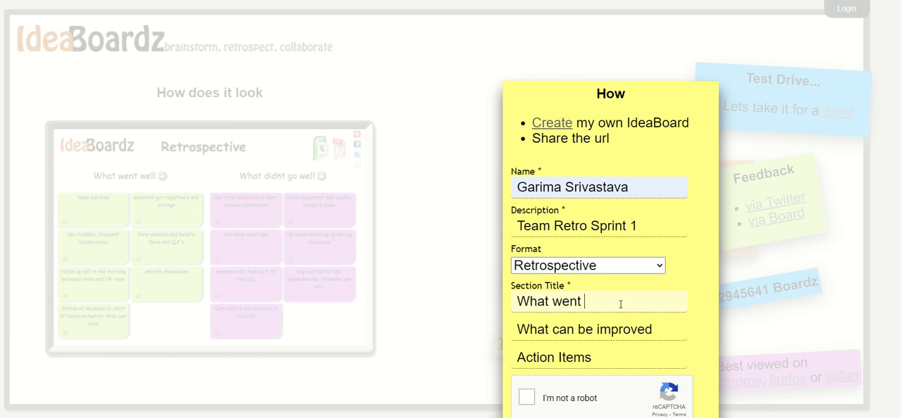
type("well")
- Complete the "I'm not a robot" check and create the retrospective board
left_click(526, 397)
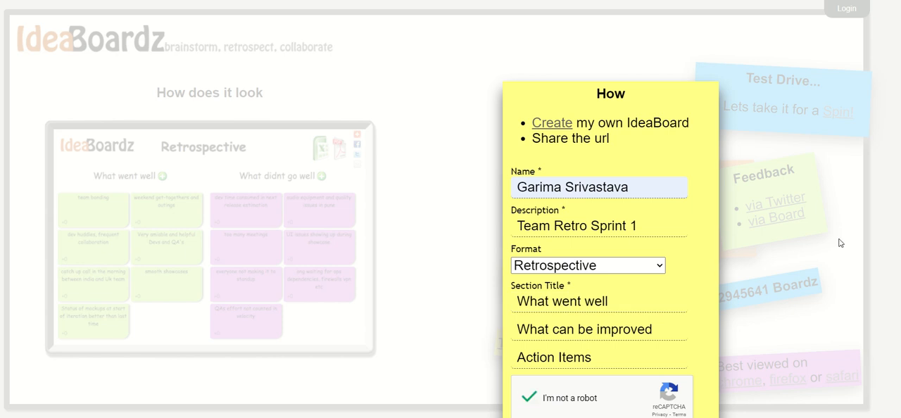
scroll(451, 211, "down", 1)
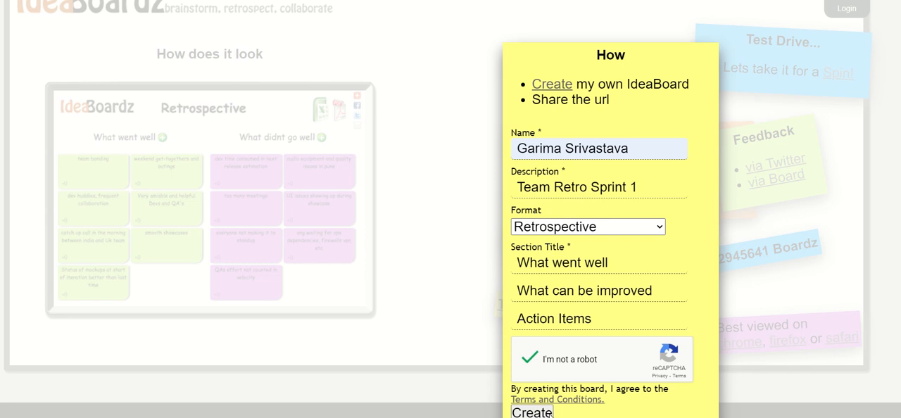
left_click(539, 415)
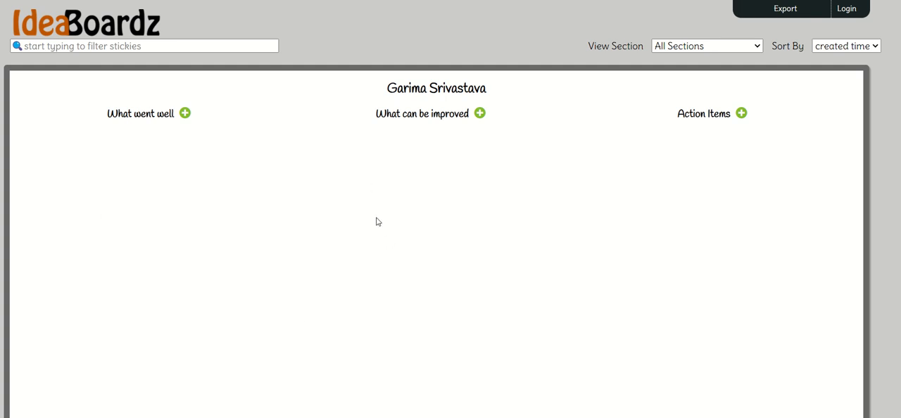
triple_click(399, 86)
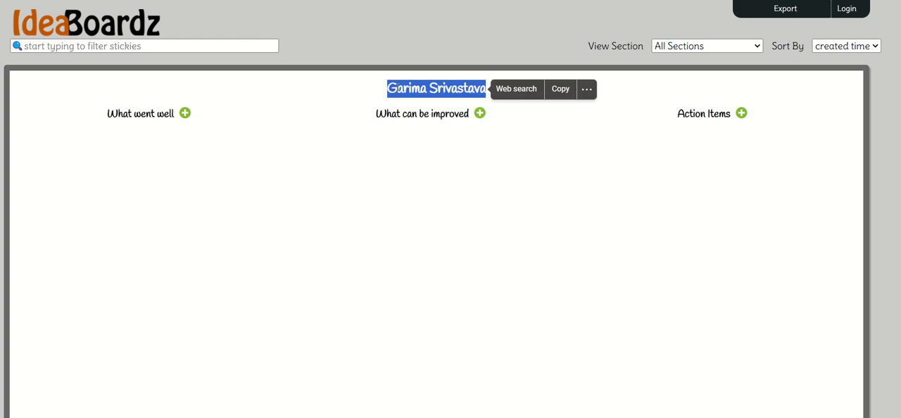
triple_click(399, 87)
left_click(529, 223)
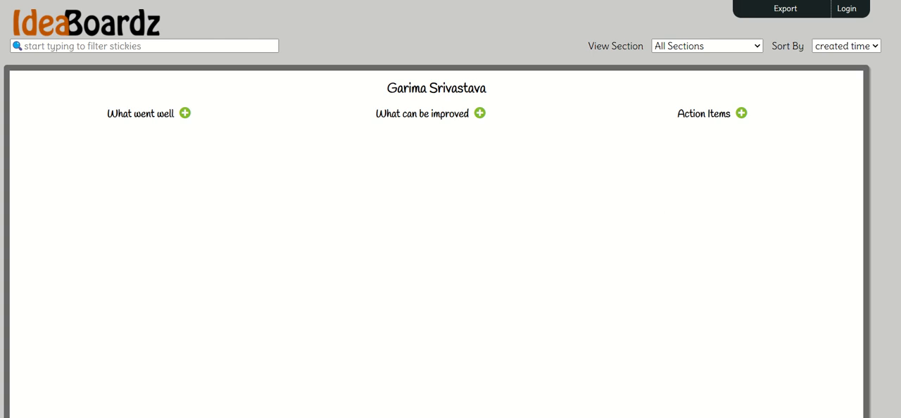
scroll(442, 211, "down", 1)
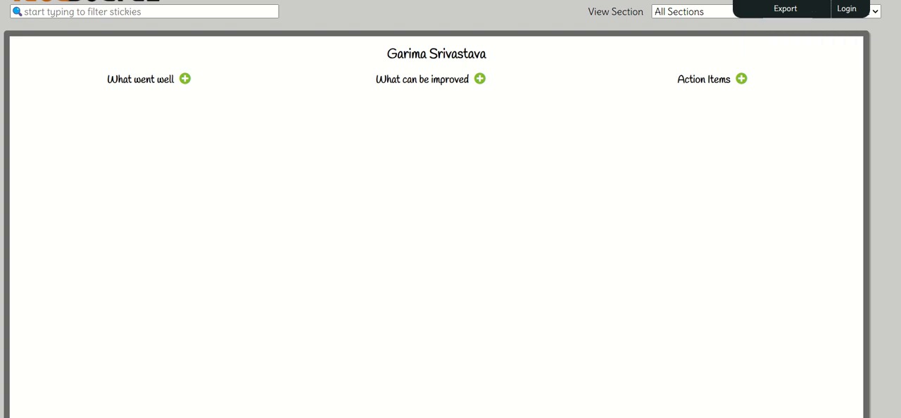
- Reduce the browser's page zoom to 67% so that the whole board fits on screen
left_click(898, 1)
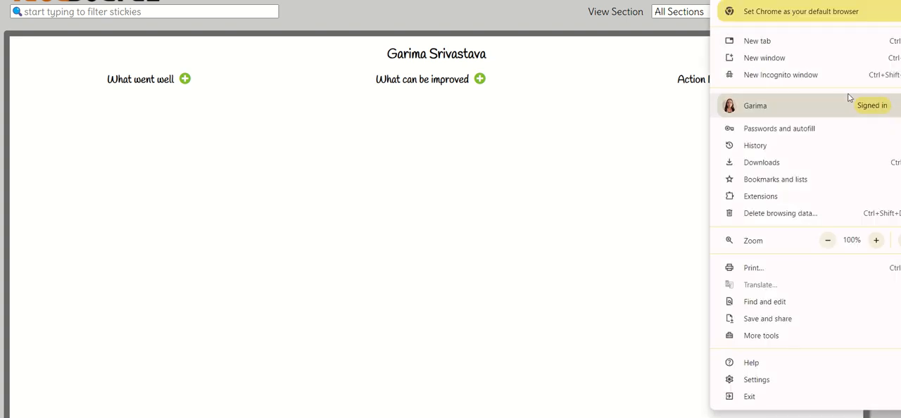
mouse_move(849, 98)
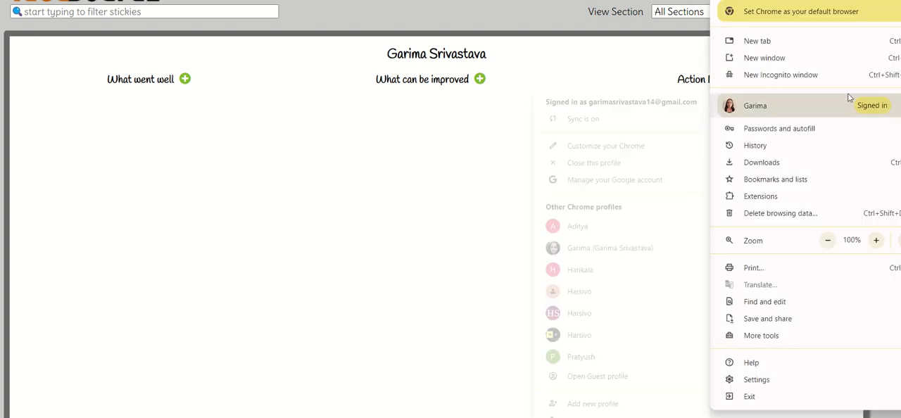
left_click(829, 245)
left_click(829, 246)
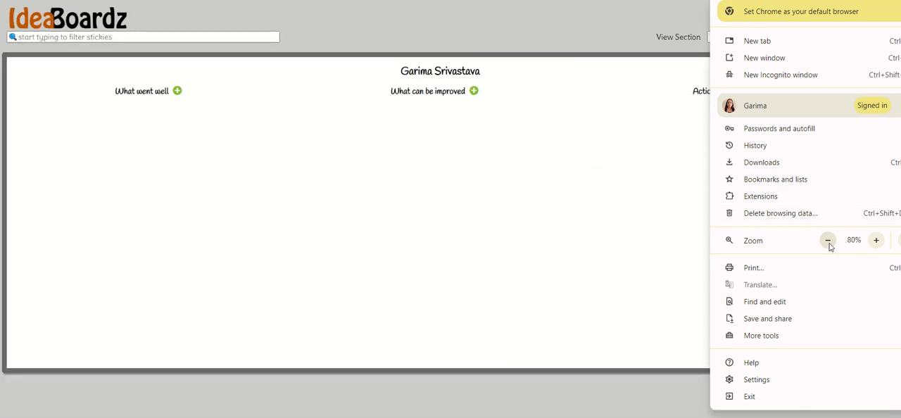
left_click(828, 240)
left_click(828, 241)
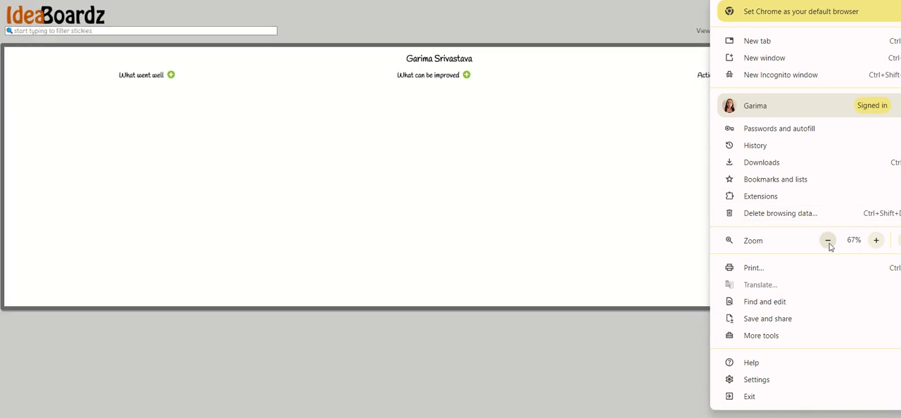
left_click(417, 29)
- Copy the board's URL, paste it into a new Notepad tab and return to the board
key("ctrl+a")
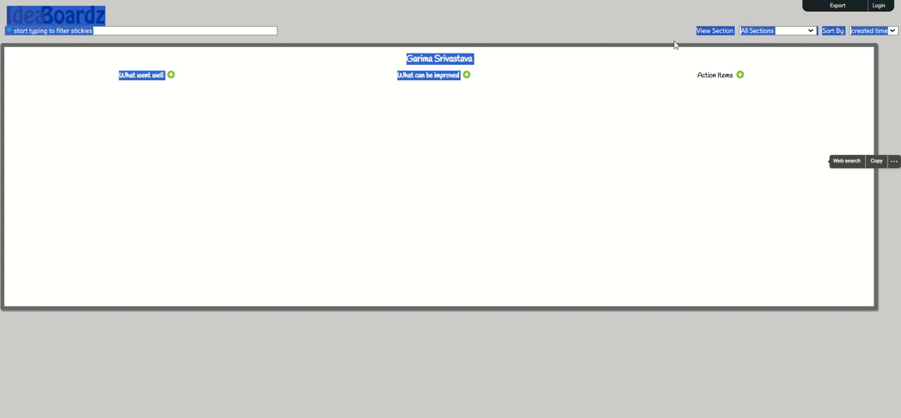
left_click(531, 4)
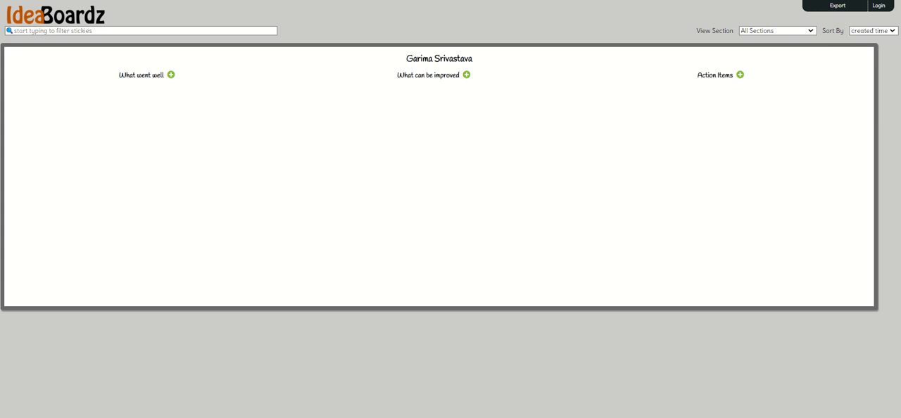
mouse_move(522, 417)
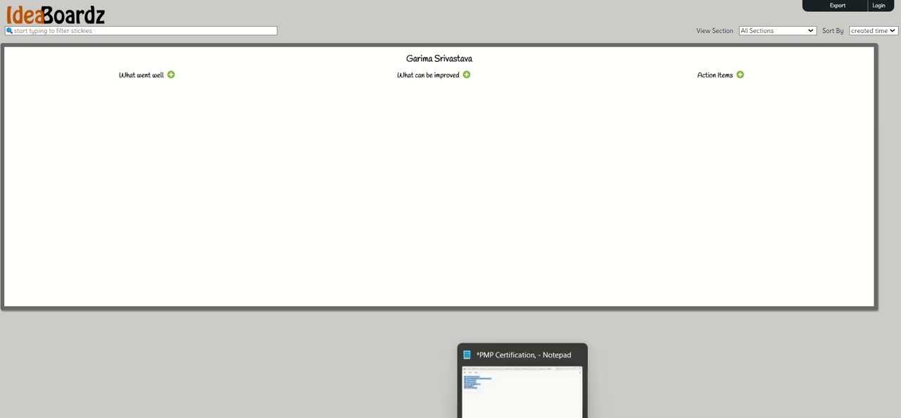
left_click(522, 417)
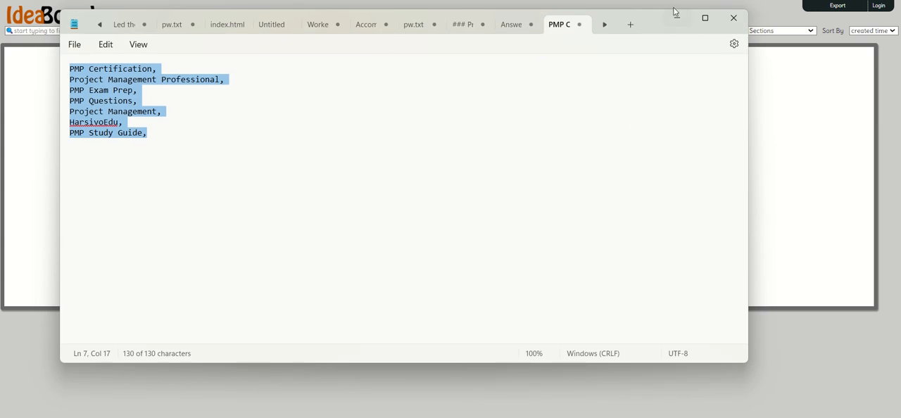
left_click(630, 25)
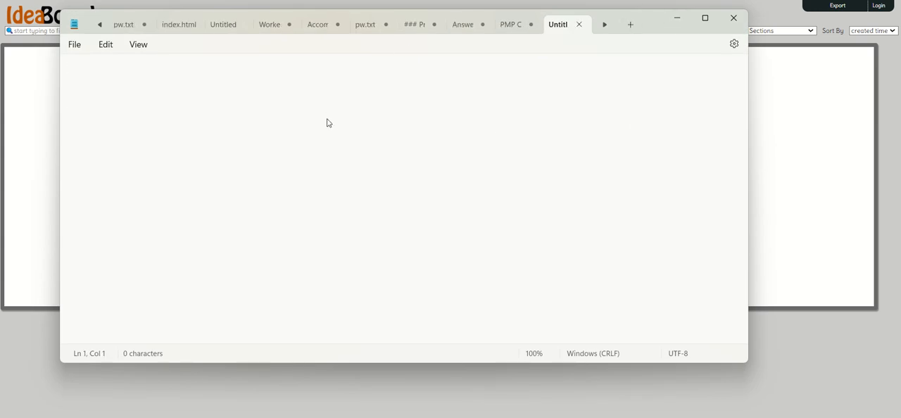
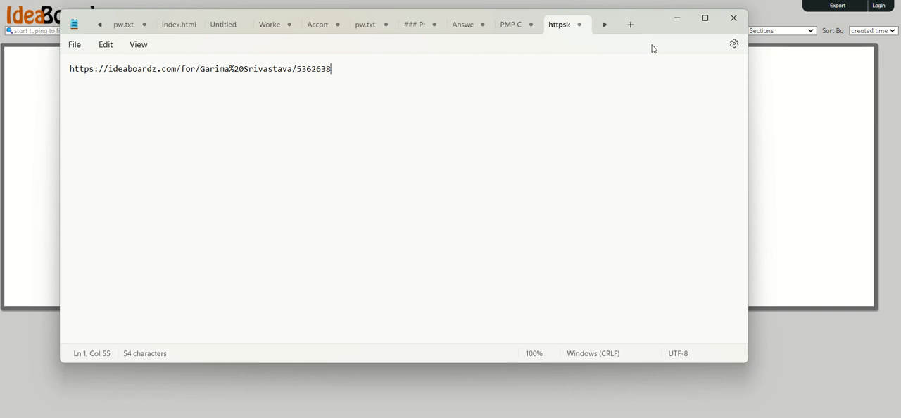
left_click(677, 18)
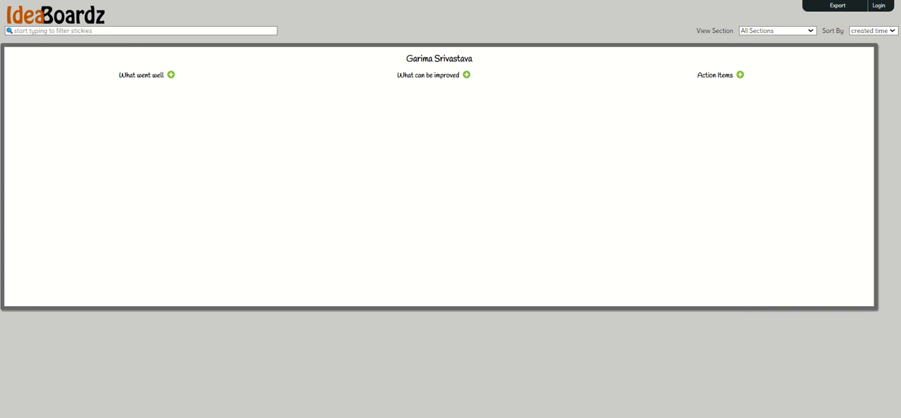
- Open the board's URL in a separate Google Chrome window under the Harsivo Edu profile
right_click(468, 417)
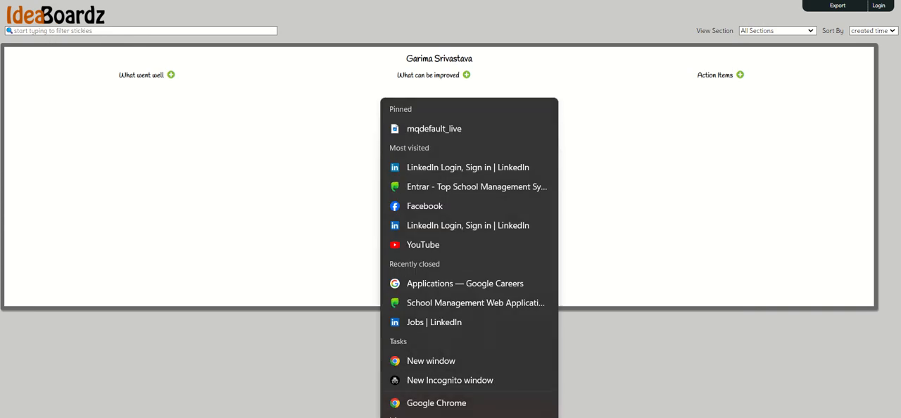
left_click(464, 411)
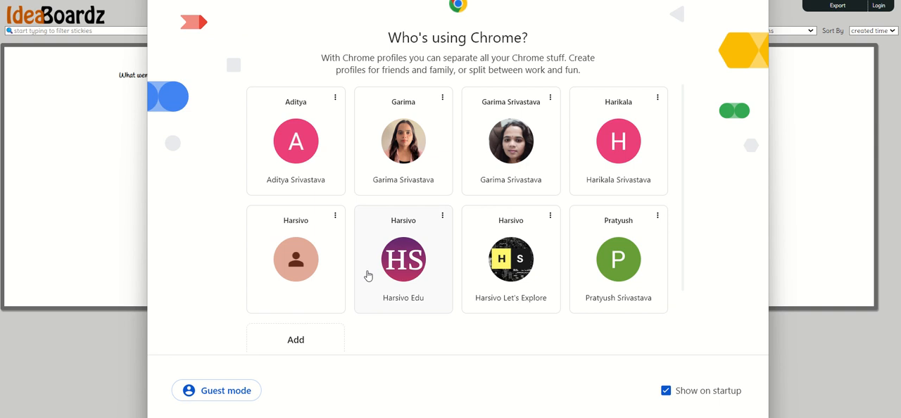
left_click(411, 283)
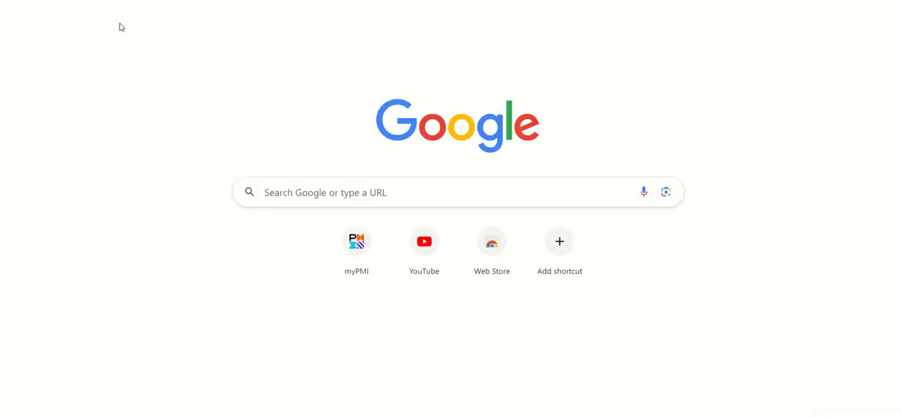
key("Return")
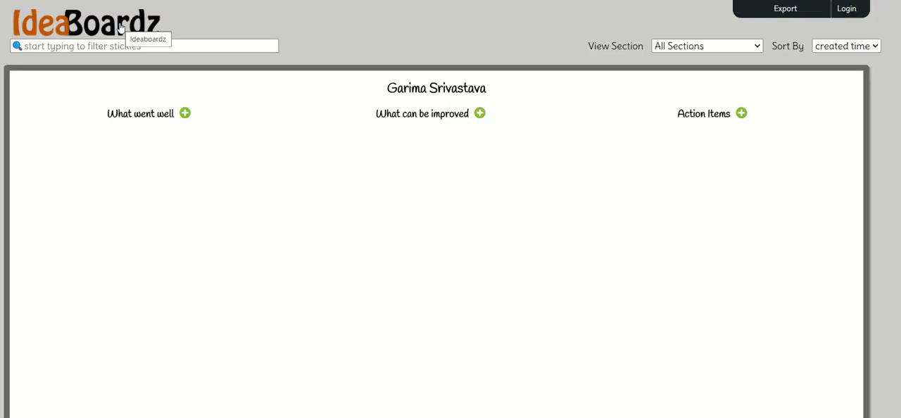
- Add a sticky note reading "Team was very supportive." to the What went well section
left_click(185, 113)
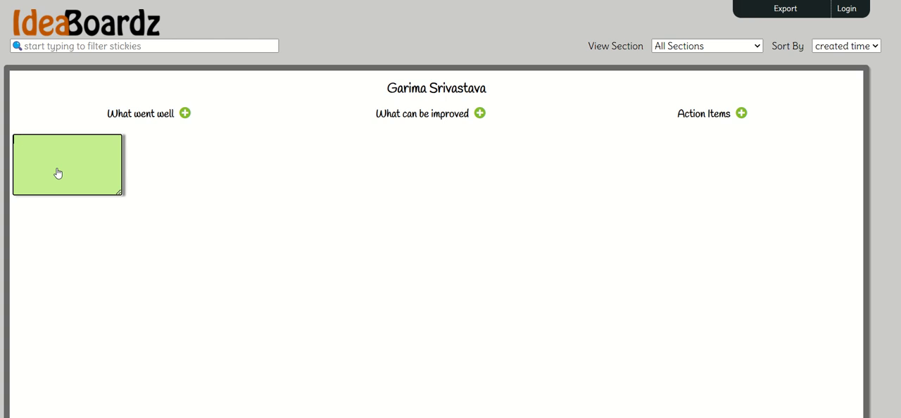
type("Team was very supportive.")
- Add a sticky note reading "Timings of global meetings." to the What can be improved section
left_click(479, 113)
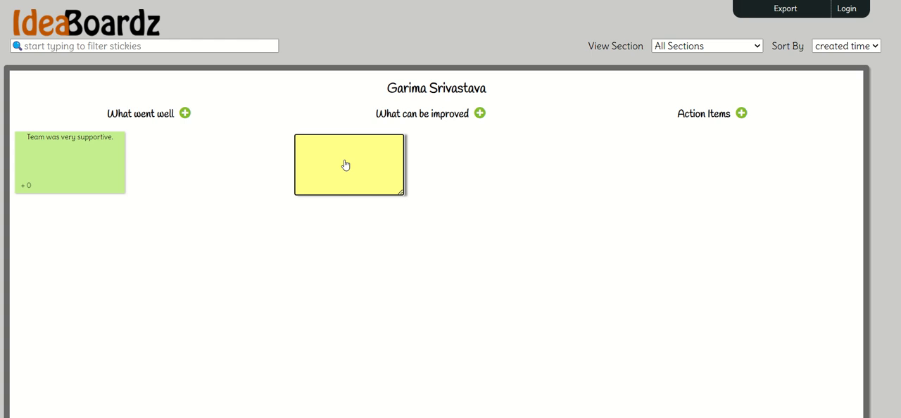
type("Timings of global meetings")
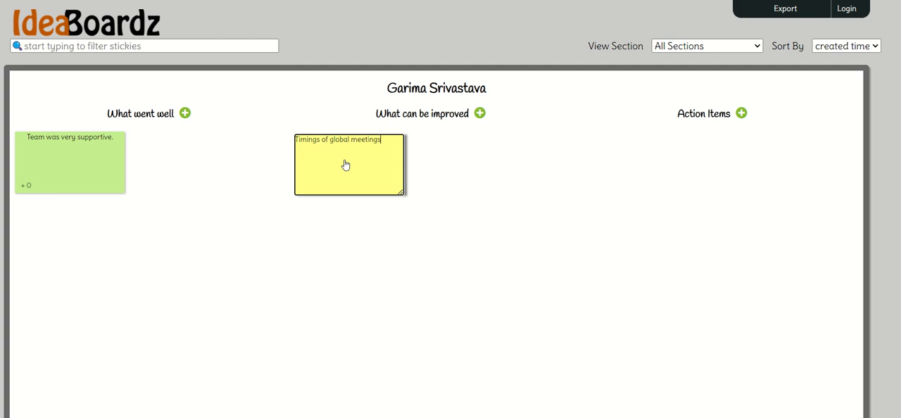
key("Return")
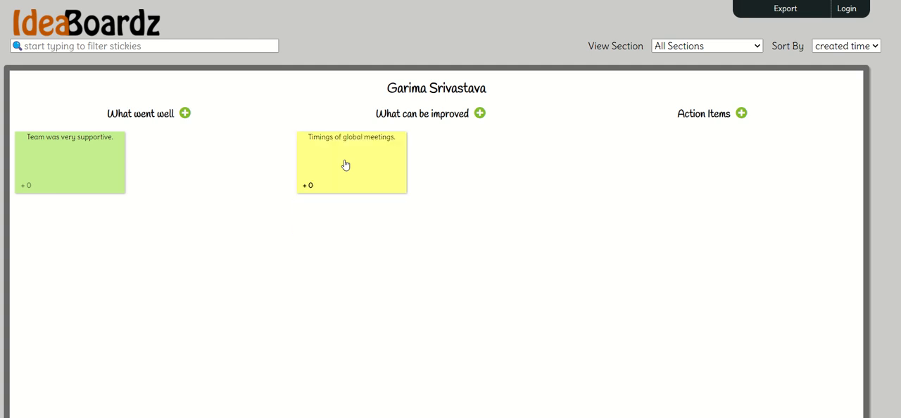
- Add a sticky note reading "Process documents can be improved." to the Action Items section
left_click(742, 114)
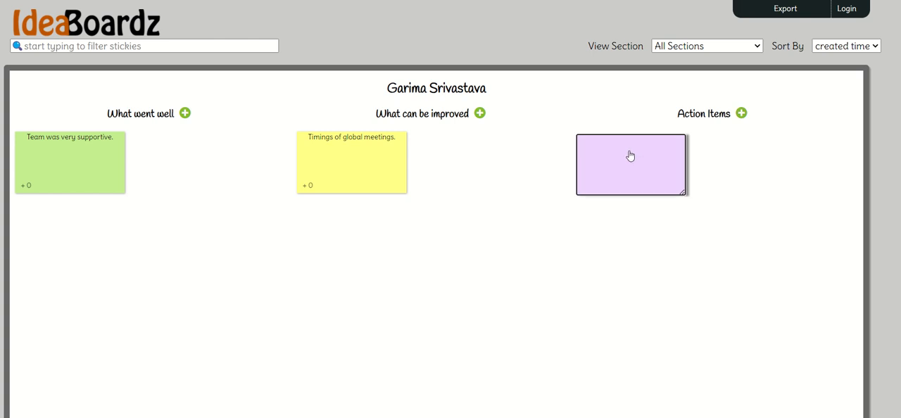
type("Process documents can be impro")
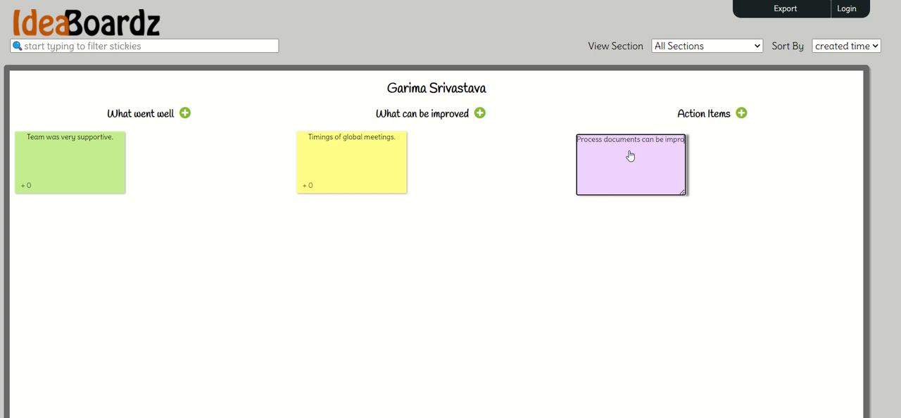
type("ved.")
left_click(516, 298)
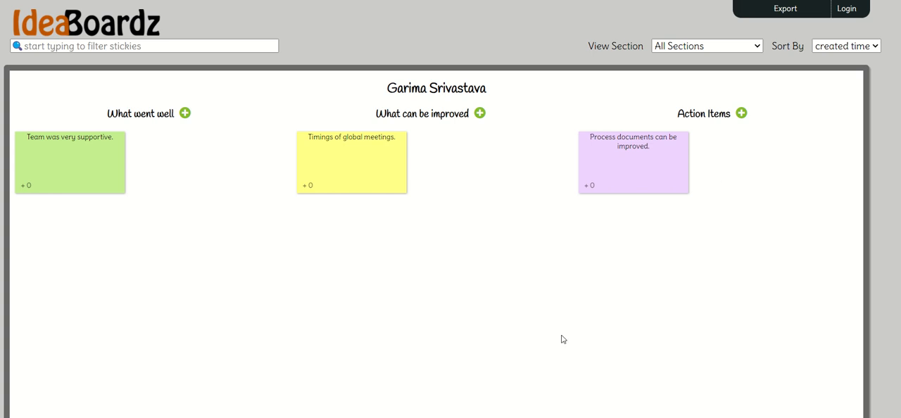
key("ctrl+s")
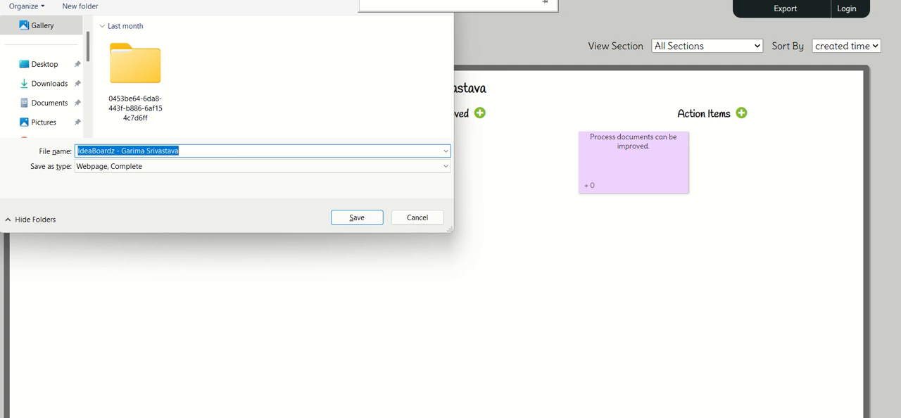
left_click(414, 219)
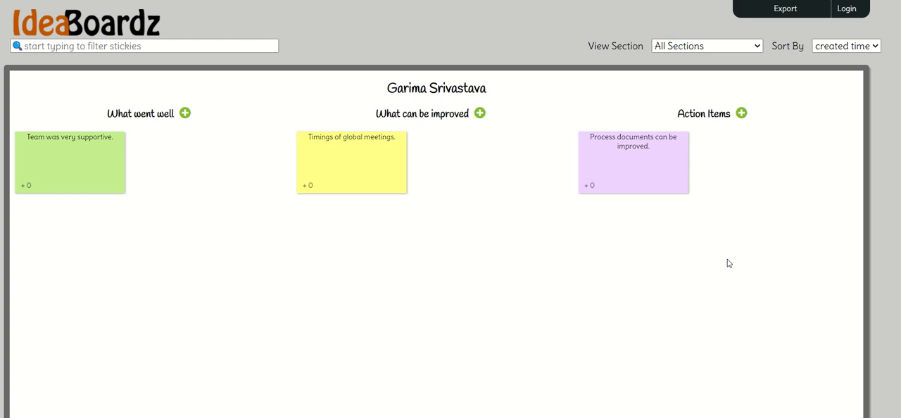
- Switch to the first browser window showing the board and increase its page zoom by three levels
key("alt+Tab")
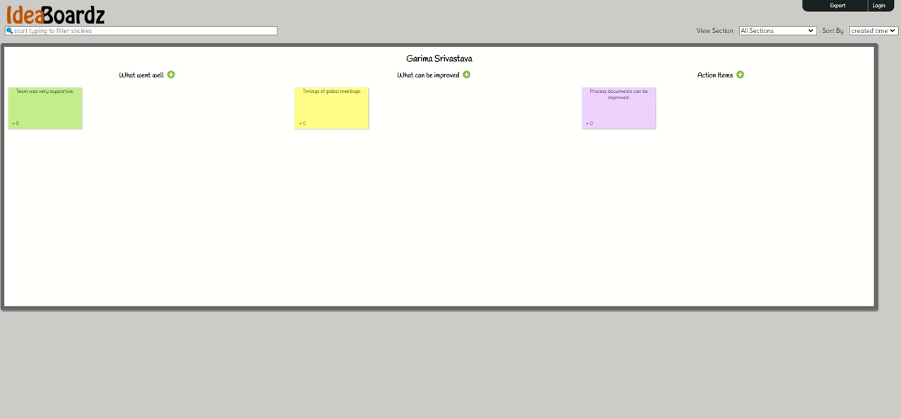
key("alt+f")
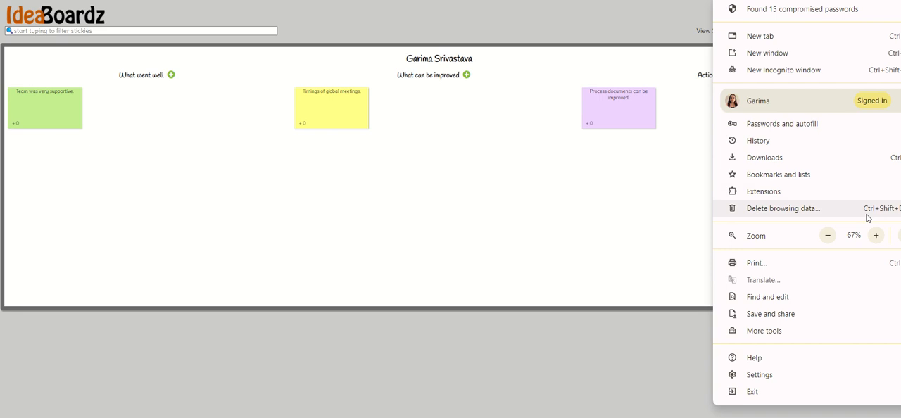
left_click(877, 236)
left_click(877, 238)
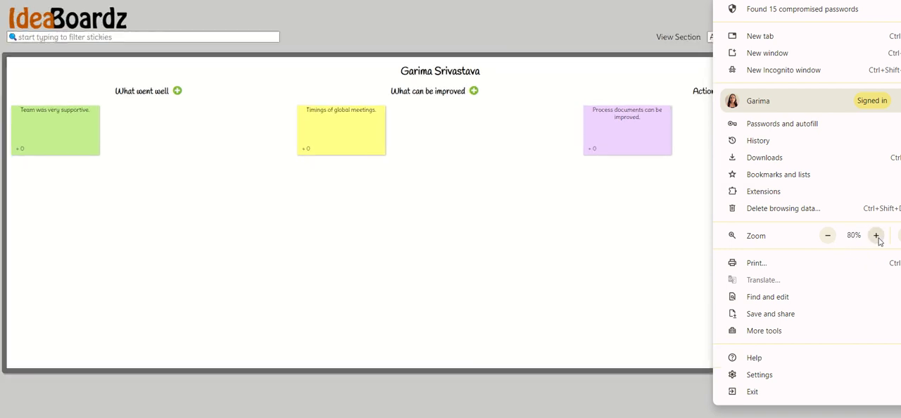
left_click(877, 237)
left_click(535, 266)
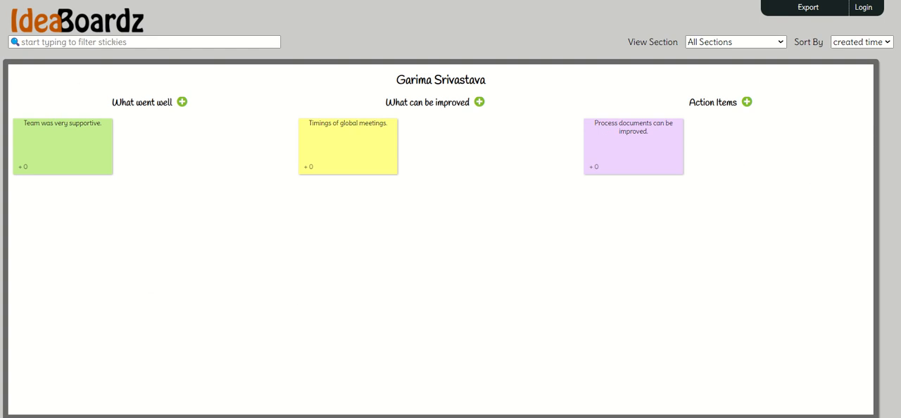
- Reload the board and give one upvote to the "Team was very supportive." sticky note
left_click(282, 0)
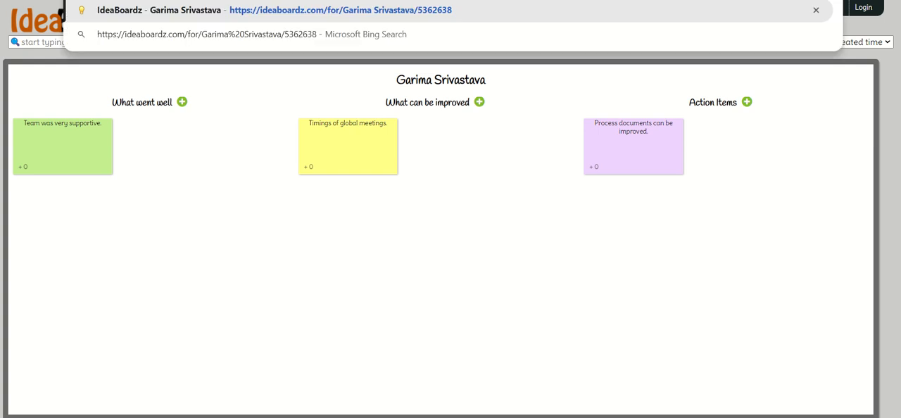
key("Return")
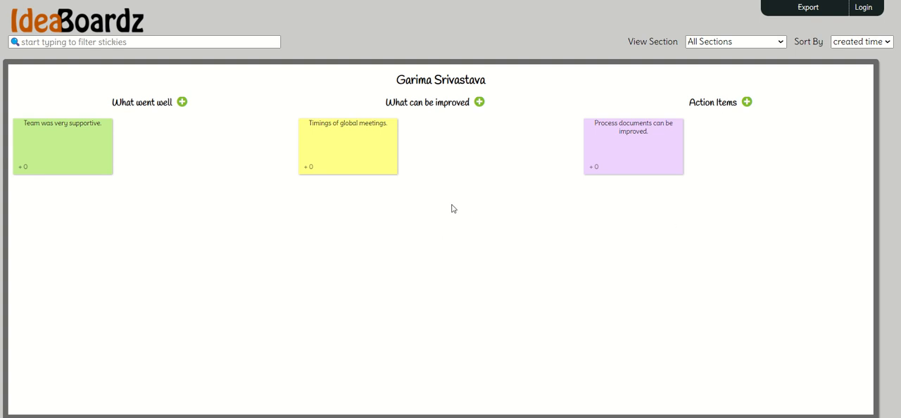
left_click(22, 172)
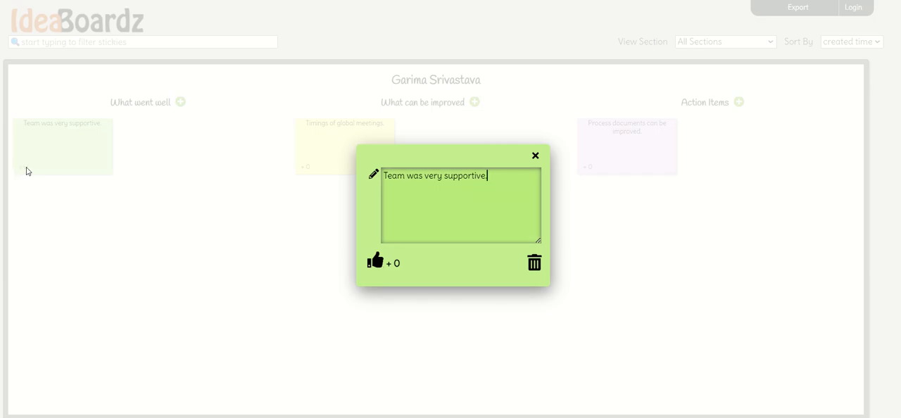
left_click(375, 262)
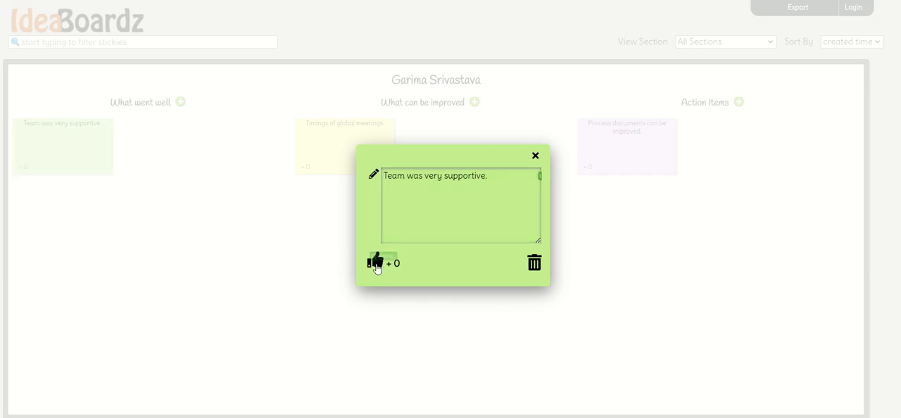
left_click(534, 156)
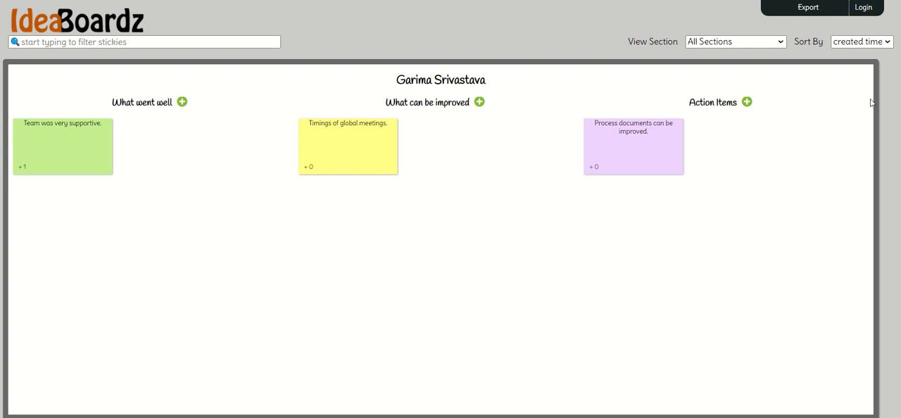
- Try the board's PDF export and export the board as an Excel file
left_click(811, 8)
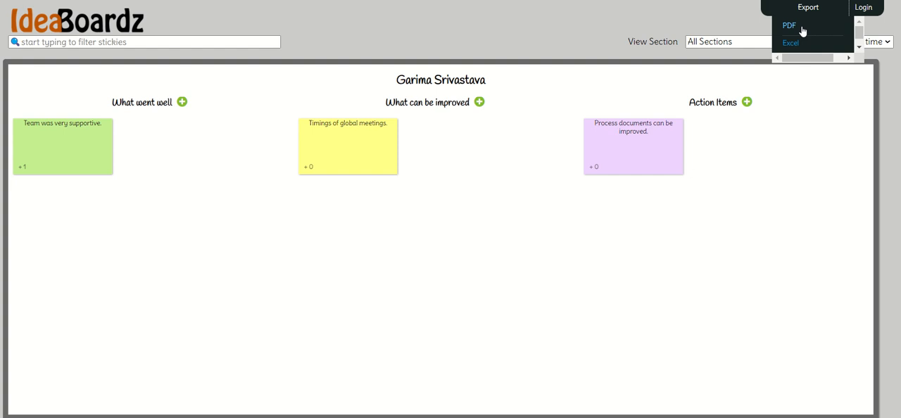
left_click(804, 30)
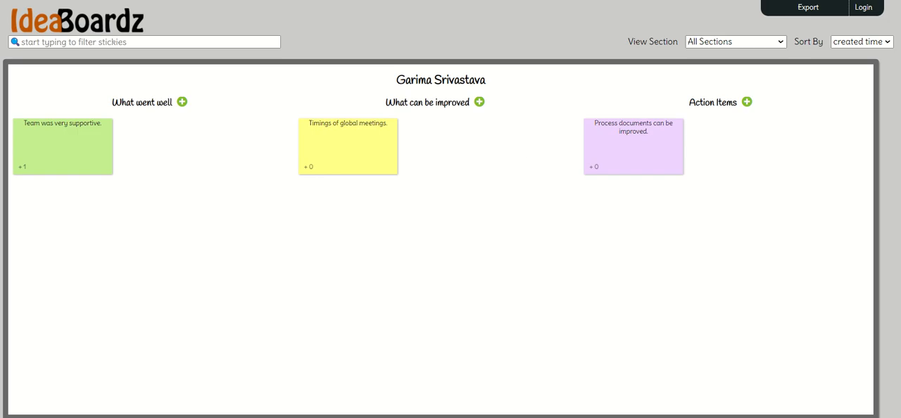
left_click(810, 9)
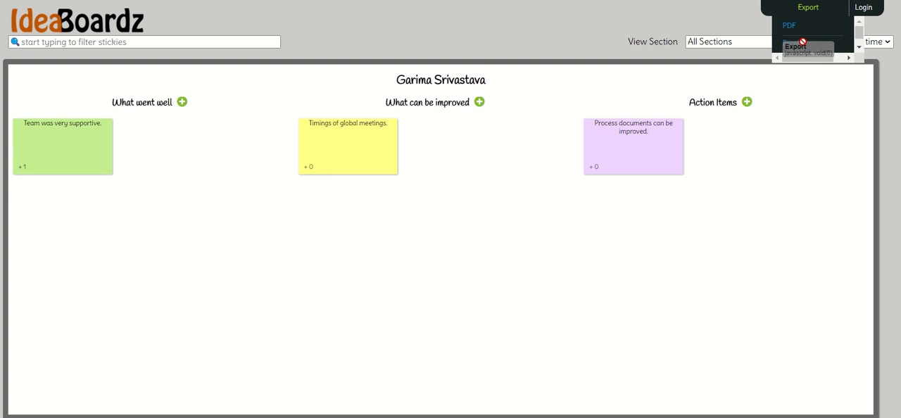
scroll(785, 49, "down", 1)
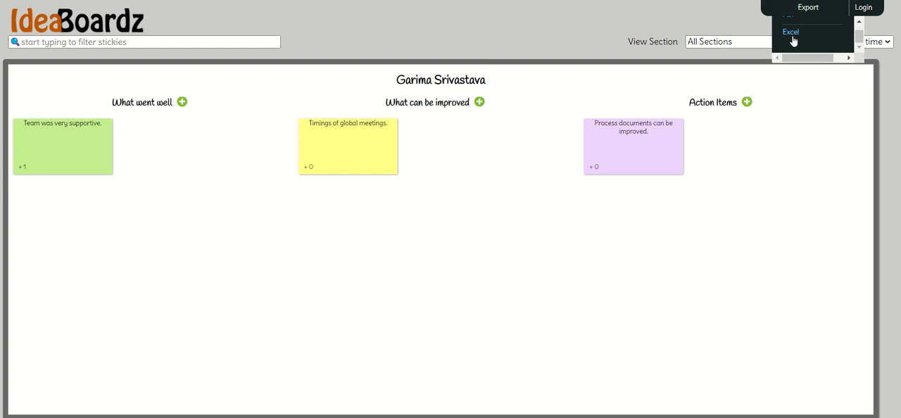
left_click(791, 33)
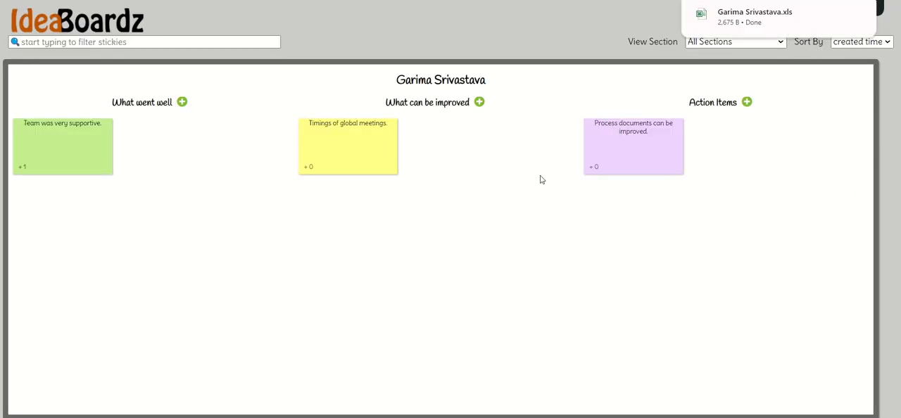
- Open the downloaded Excel export, review its What went well, What can be improved and Action Items sheets, and return to the board
left_click(734, 26)
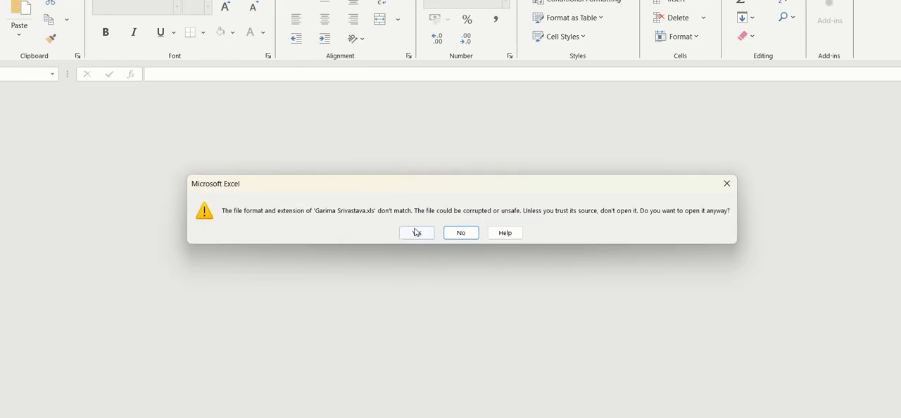
left_click(416, 232)
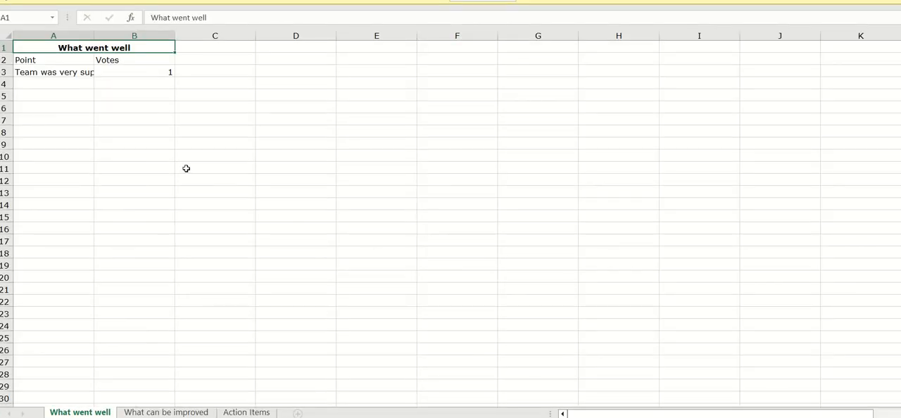
left_click(152, 413)
left_click(234, 413)
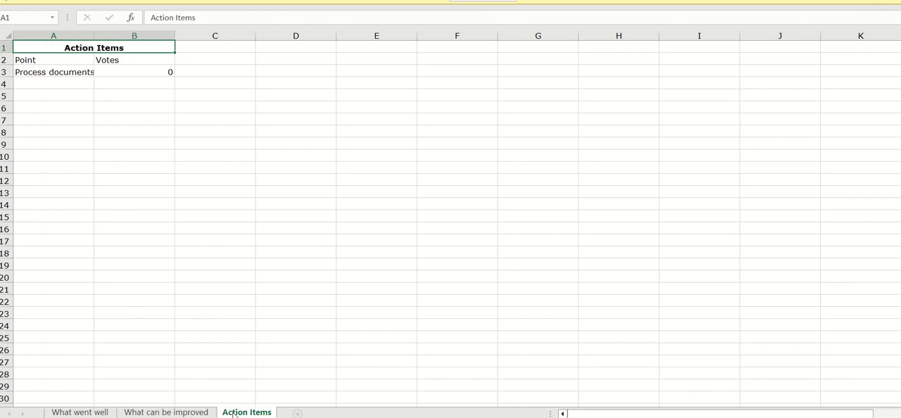
left_click(107, 413)
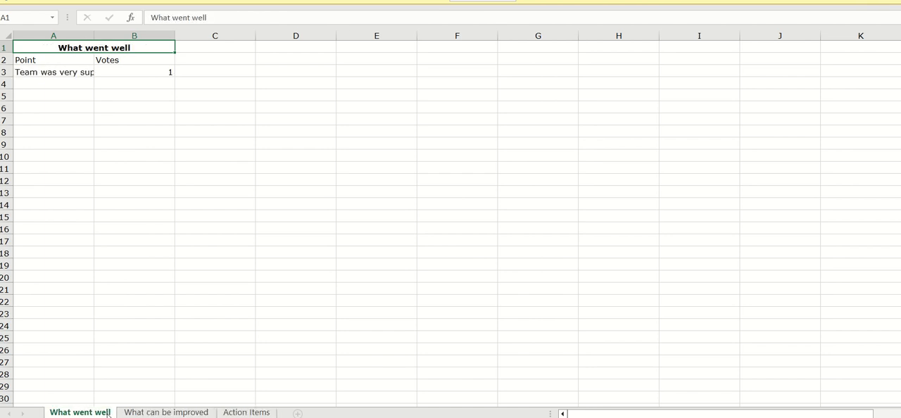
left_click(163, 413)
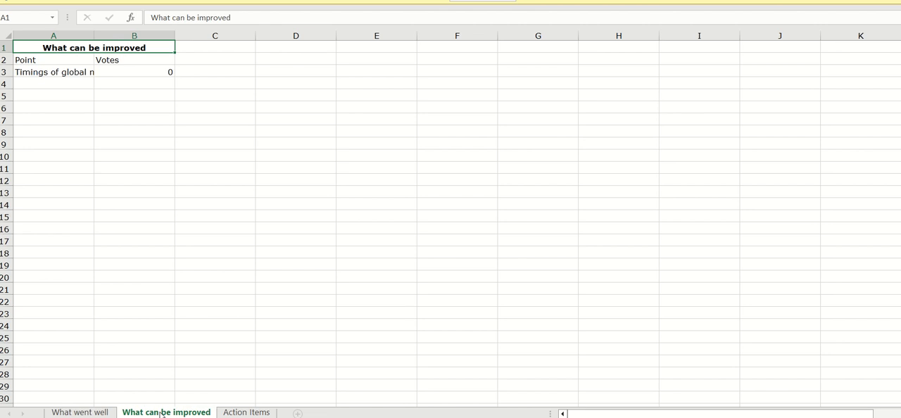
left_click(235, 413)
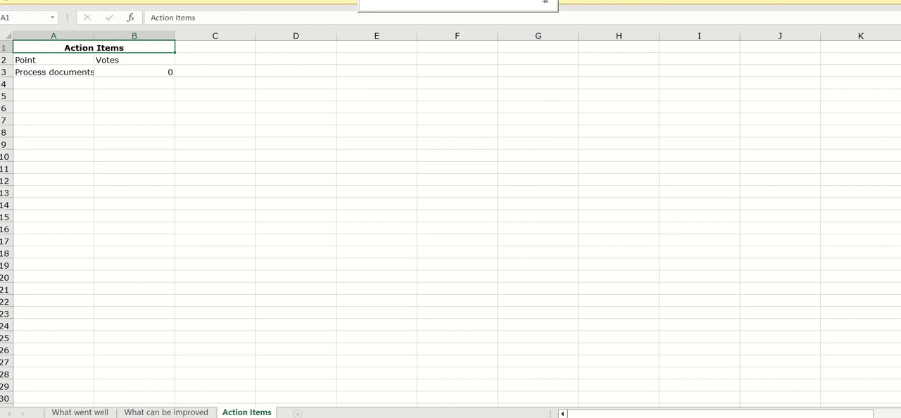
left_click(820, 1)
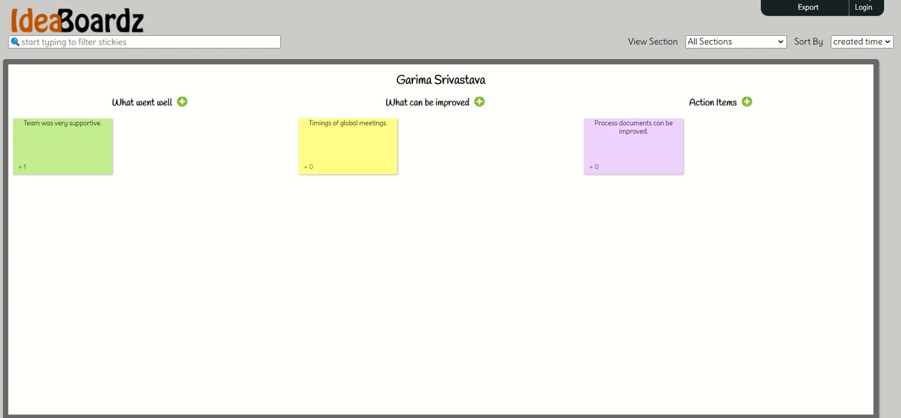
- Check the recent download history and open the exported Excel file from the Downloads folder in File Explorer
left_click(865, 0)
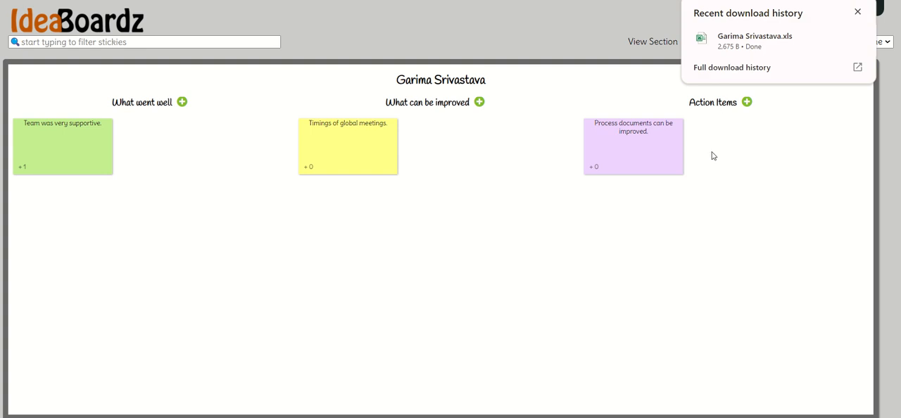
left_click(696, 276)
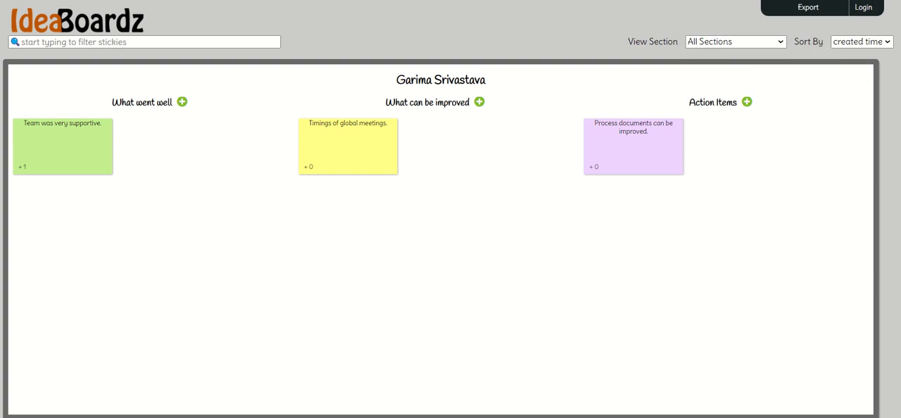
left_click(521, 417)
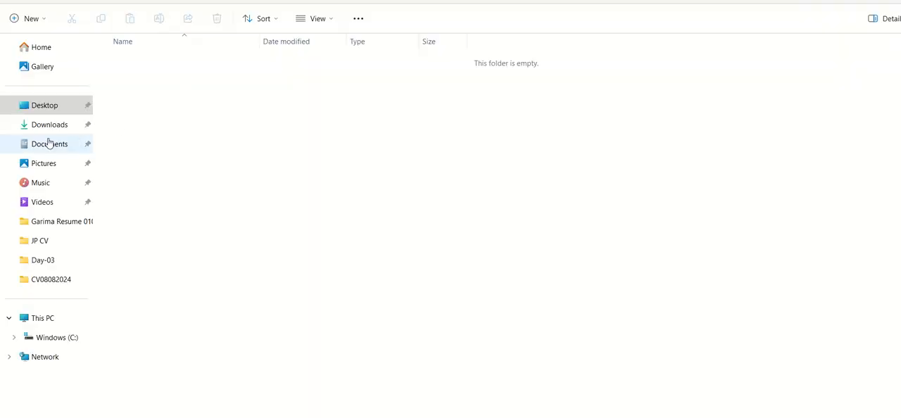
left_click(47, 126)
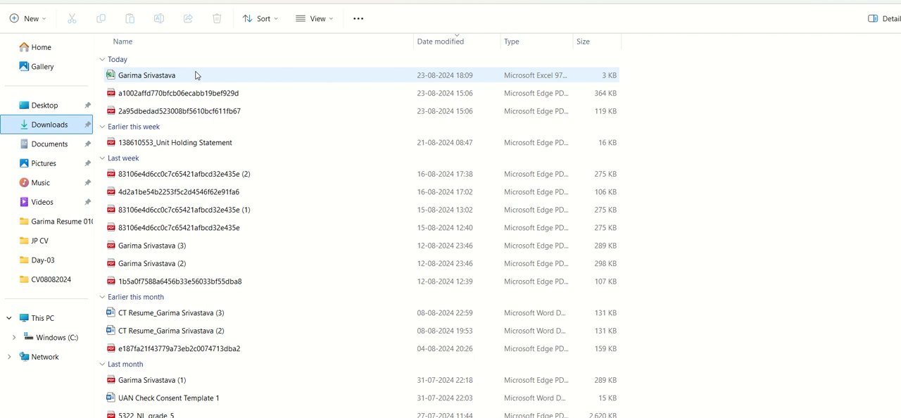
left_click(197, 76)
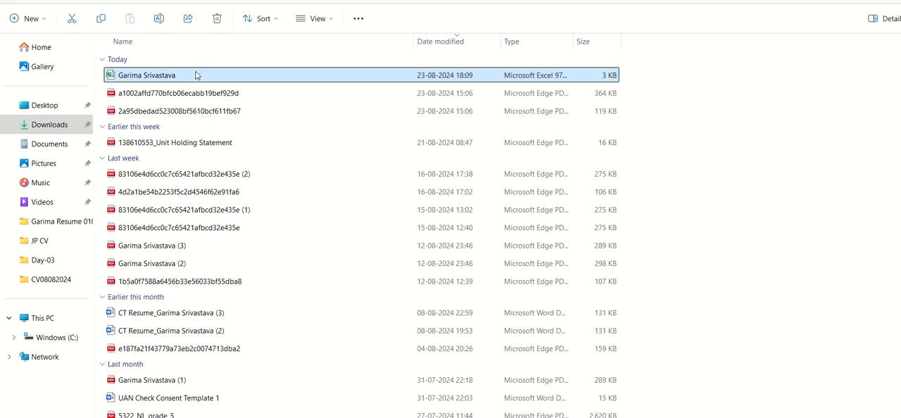
double_click(196, 75)
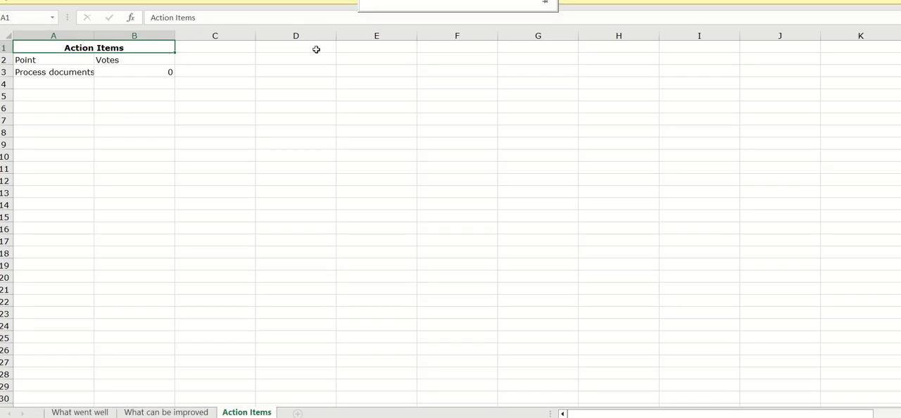
- Widen column A on the What went well sheet to fit the sticky note text, and switch back to the board
left_click(181, 321)
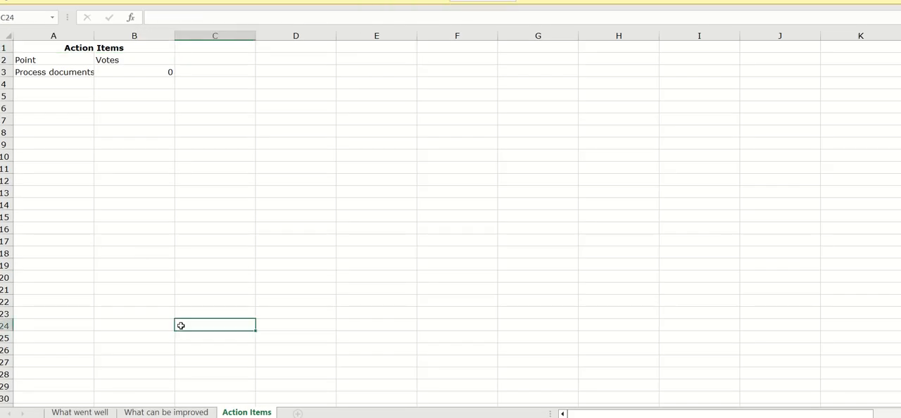
left_click(70, 412)
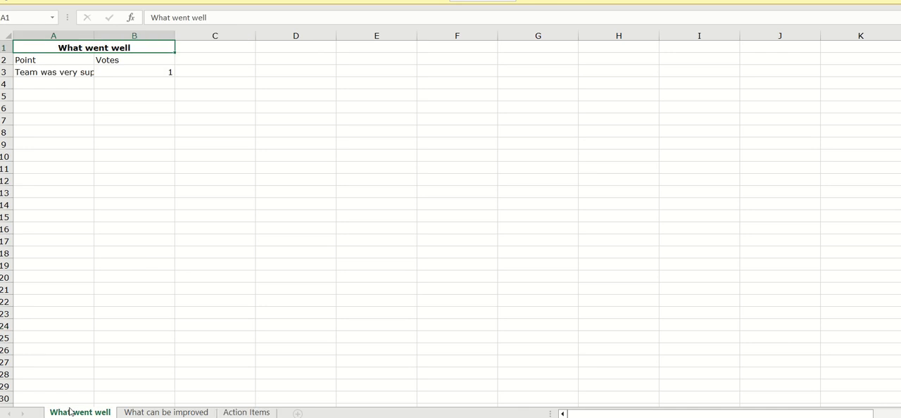
left_click(63, 74)
left_click_drag(94, 35, 139, 39)
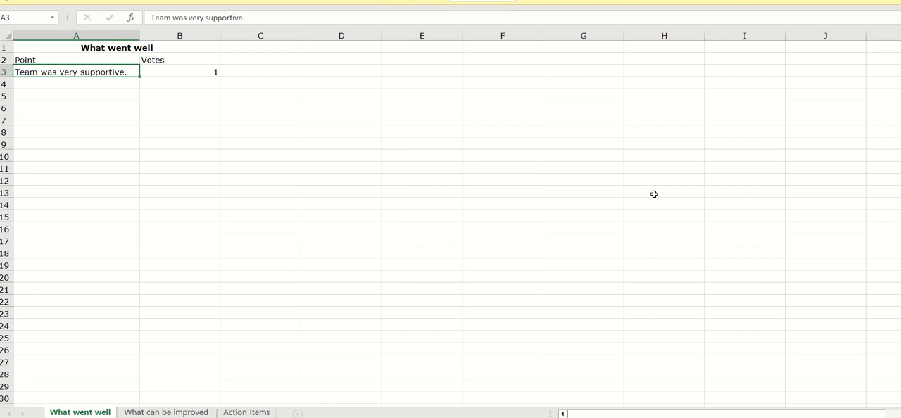
key("alt+Tab")
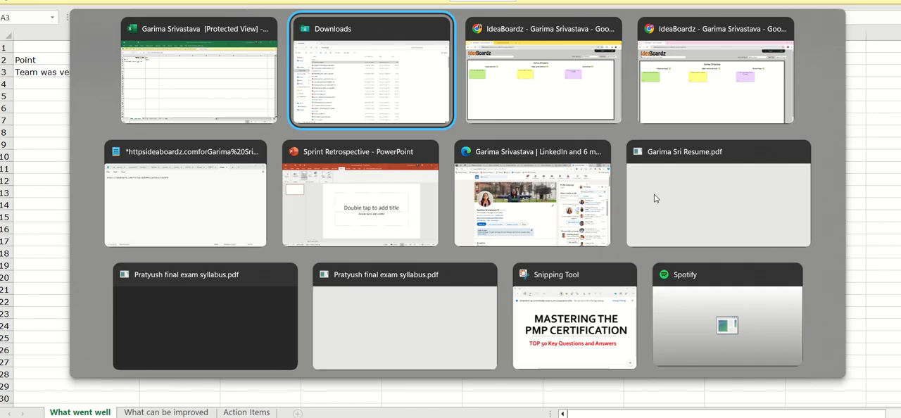
key("alt+Tab")
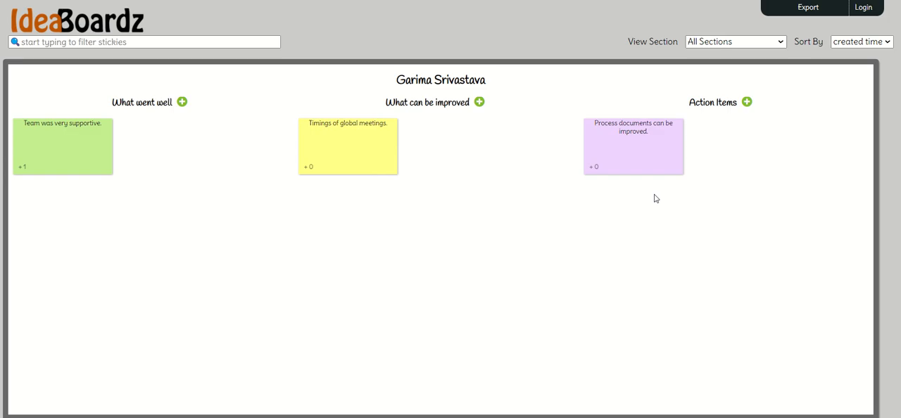